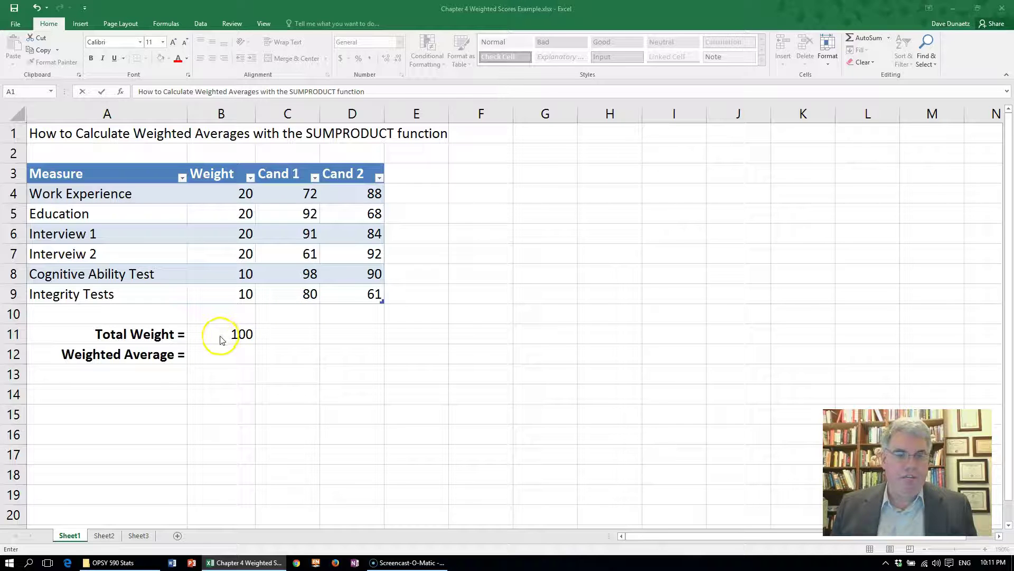
Step: Start =SUMPRODUCT( in C12 with the Weight column B4:B9 as the first array
{"action": "left_click", "coordinate": [282, 332]}
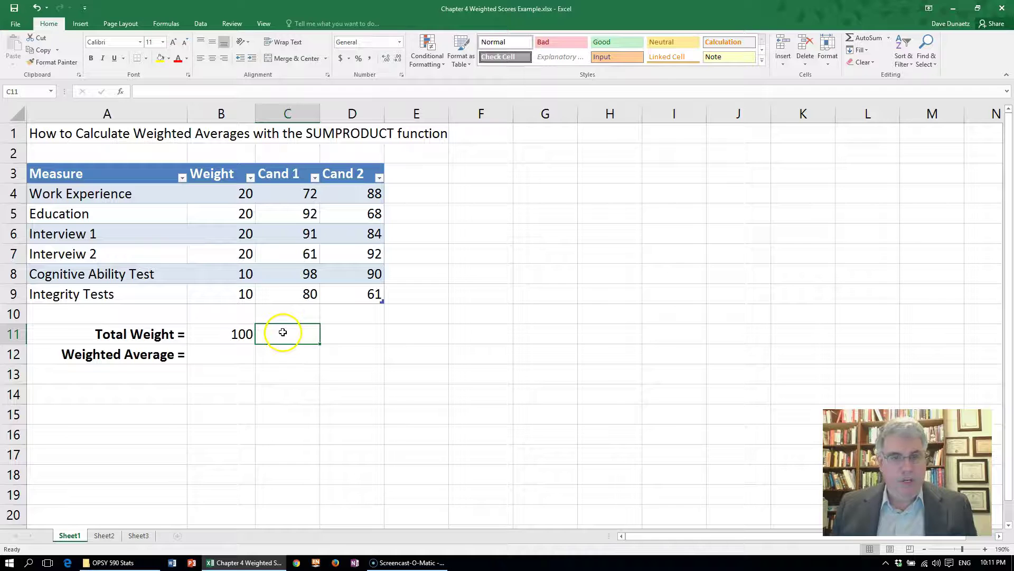
{"action": "left_click", "coordinate": [277, 352]}
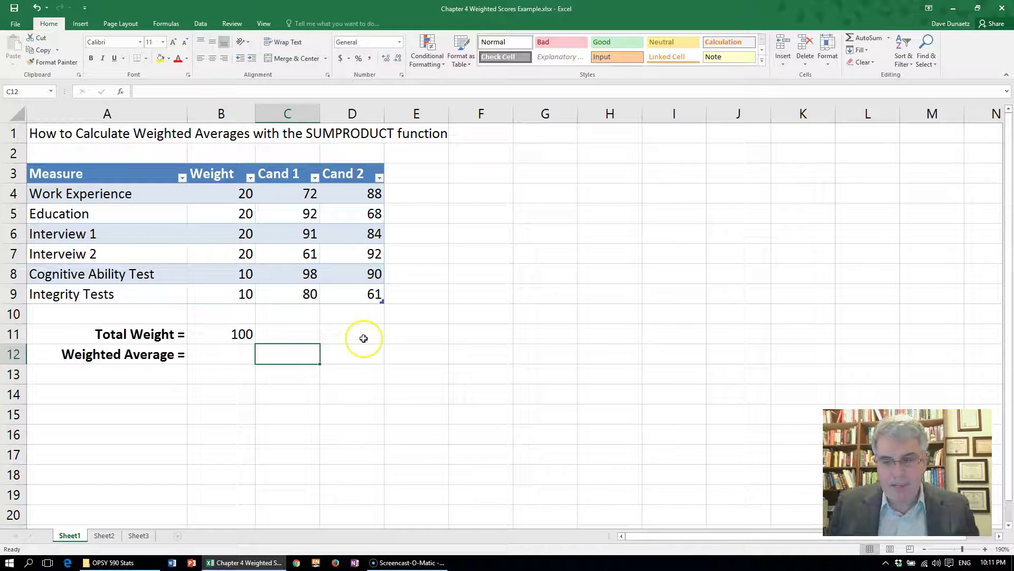
{"action": "type", "text": "=su"}
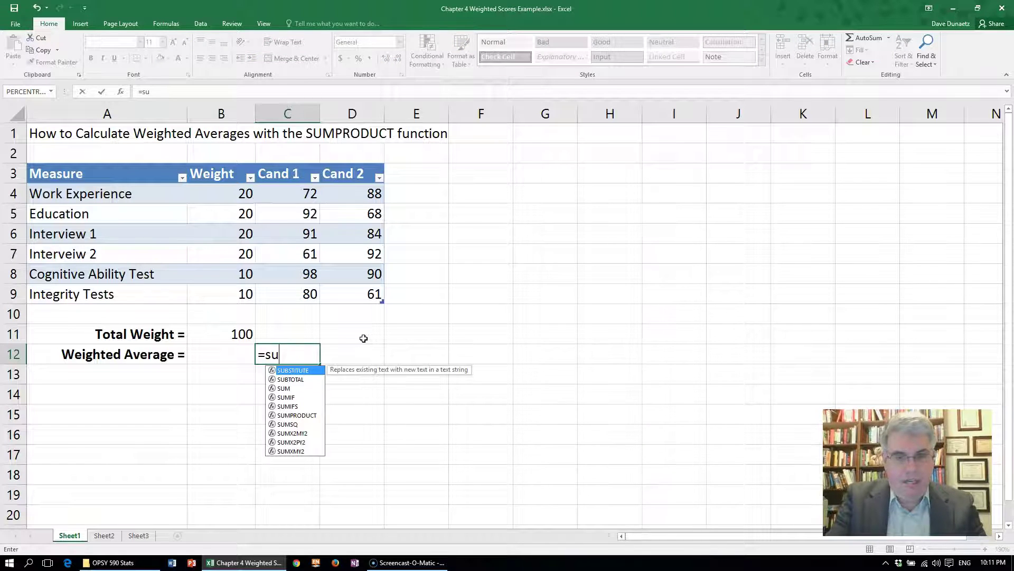
{"action": "type", "text": "mproduct"}
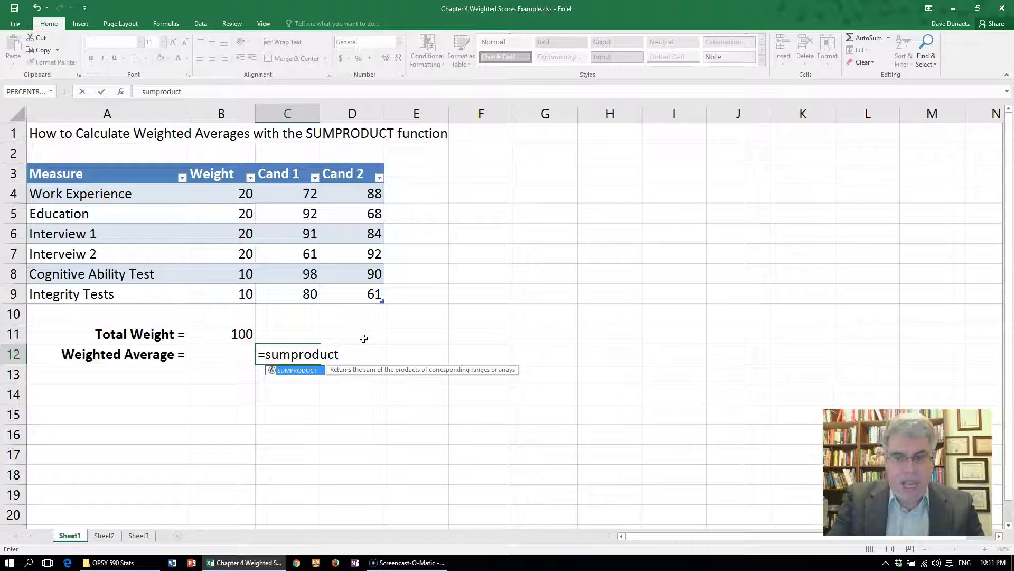
{"action": "type", "text": "("}
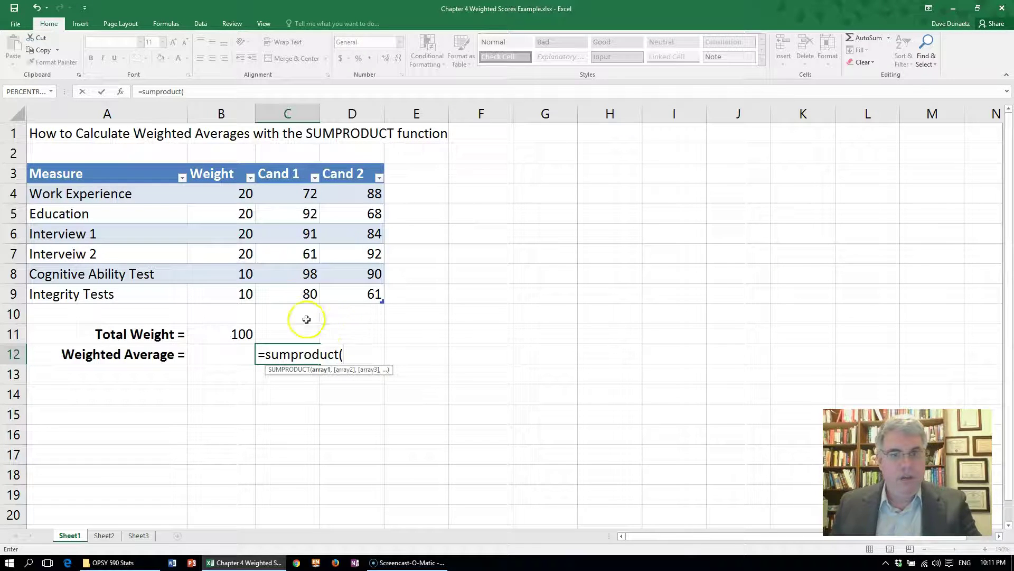
{"action": "left_click", "coordinate": [238, 193]}
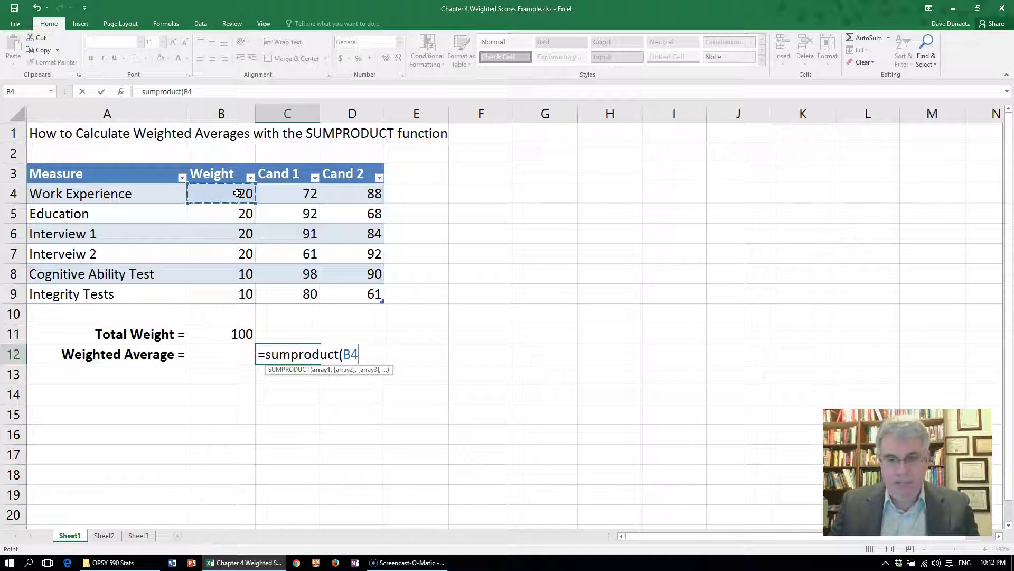
{"action": "key", "text": "shift+Down"}
{"action": "key", "text": "shift+Down"}
{"action": "key", "text": "shift+Down"}
{"action": "key", "text": "shift+Down"}
{"action": "key", "text": "shift+Down"}
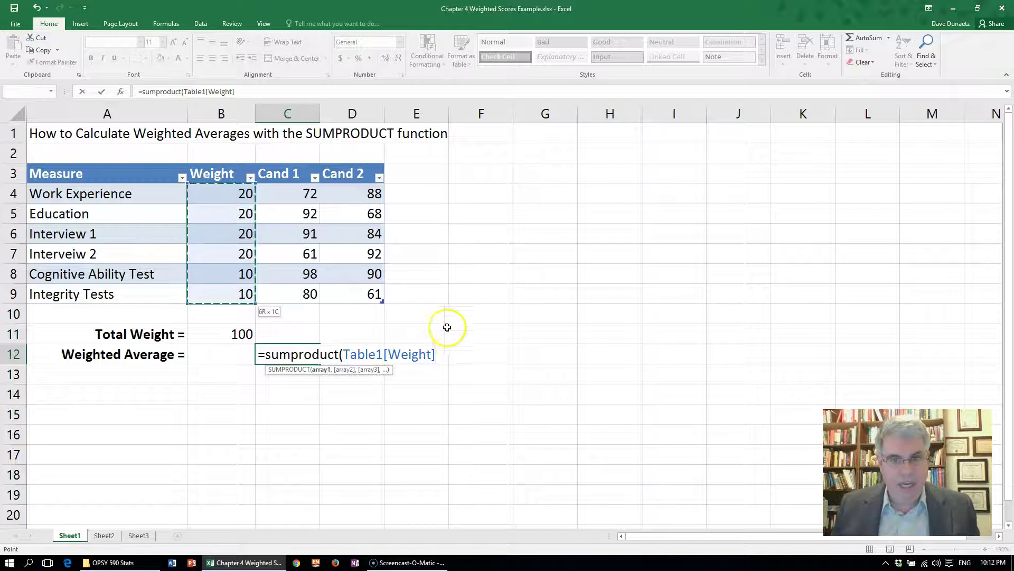
Step: Add the Cand 1 scores C4:C9 as the second array and close the parenthesis
{"action": "left_click", "coordinate": [438, 358]}
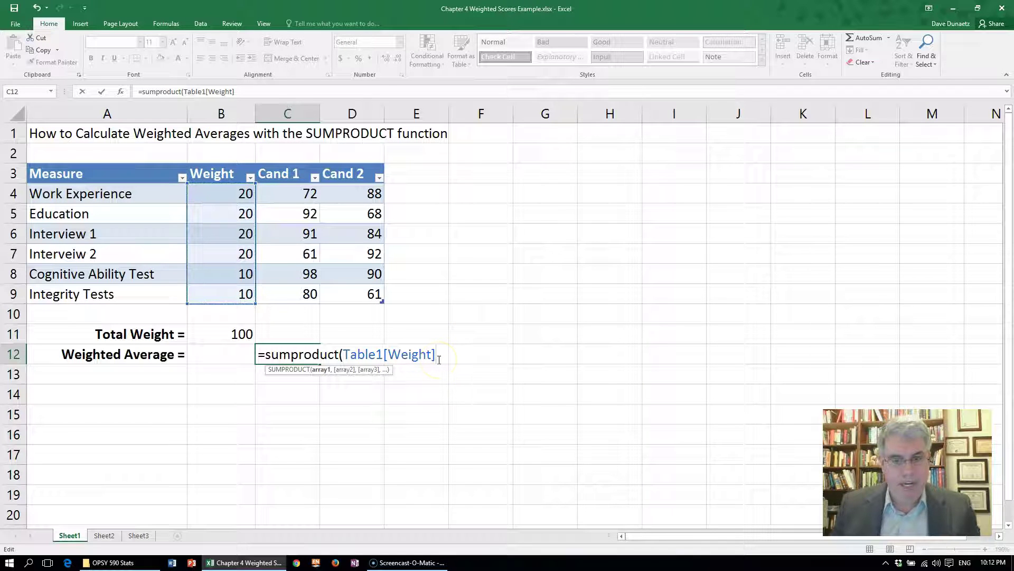
{"action": "type", "text": ","}
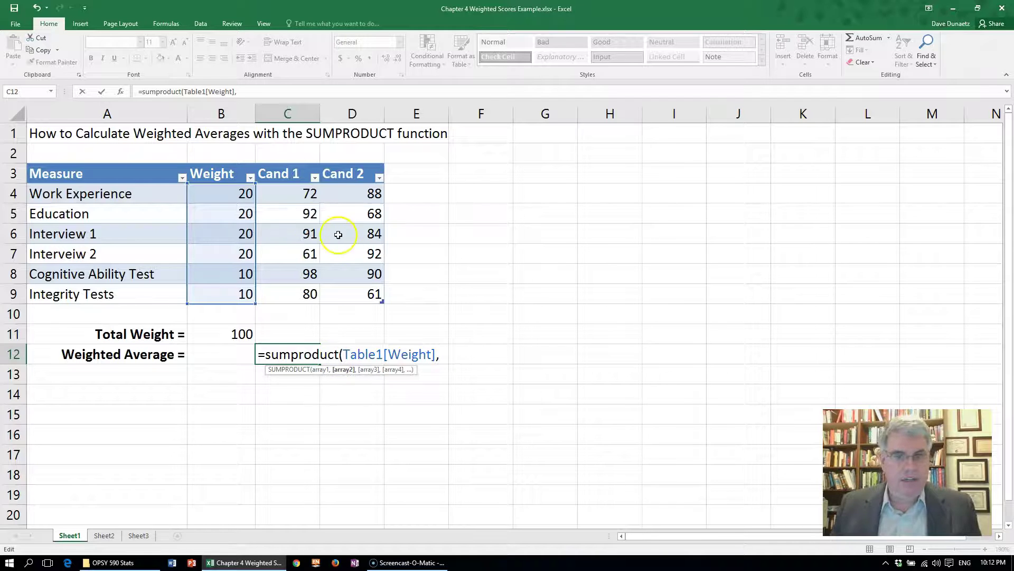
{"action": "left_click", "coordinate": [299, 193]}
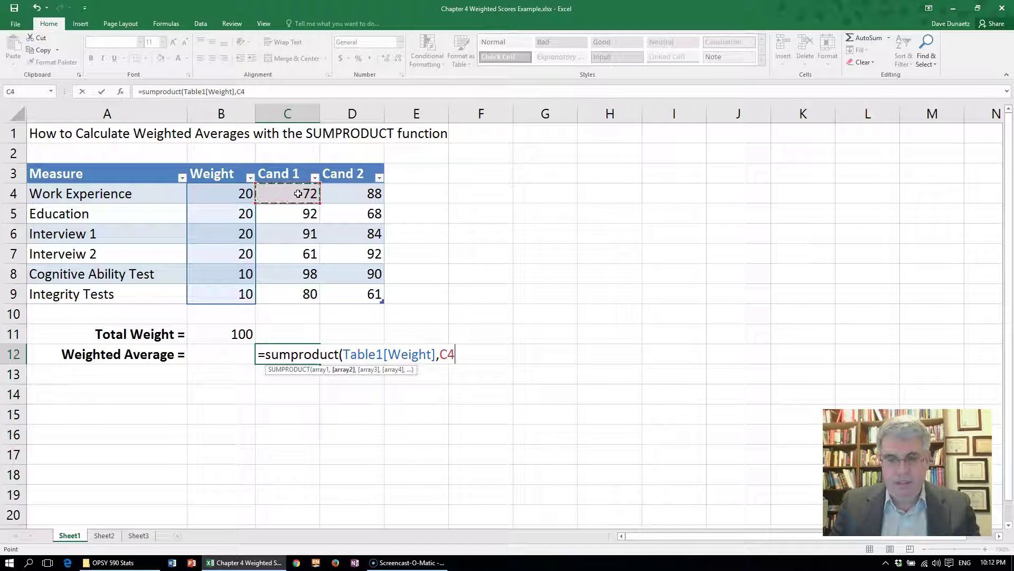
{"action": "left_click_drag", "start_coordinate": [299, 193], "coordinate": [314, 301]}
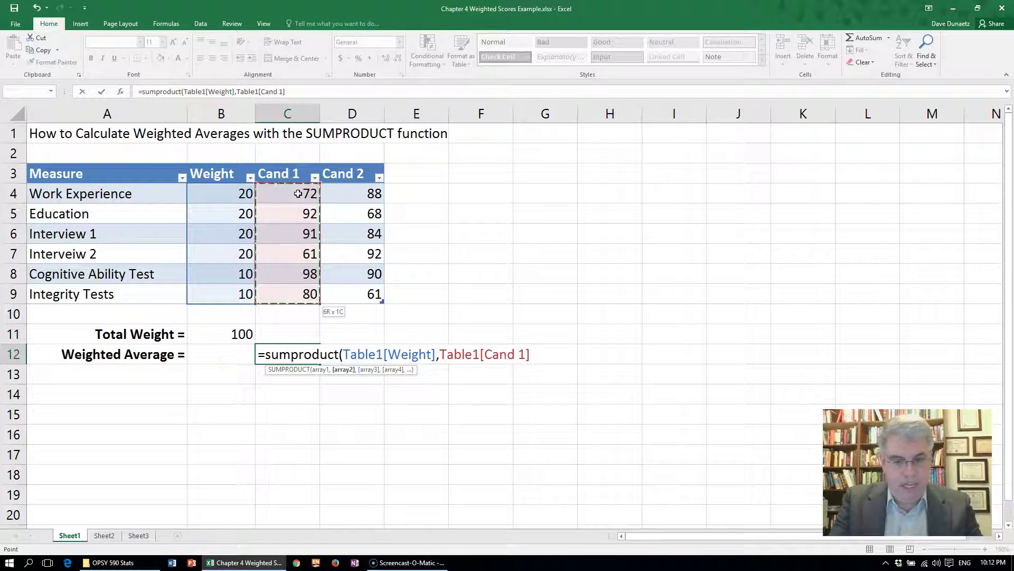
{"action": "type", "text": ")"}
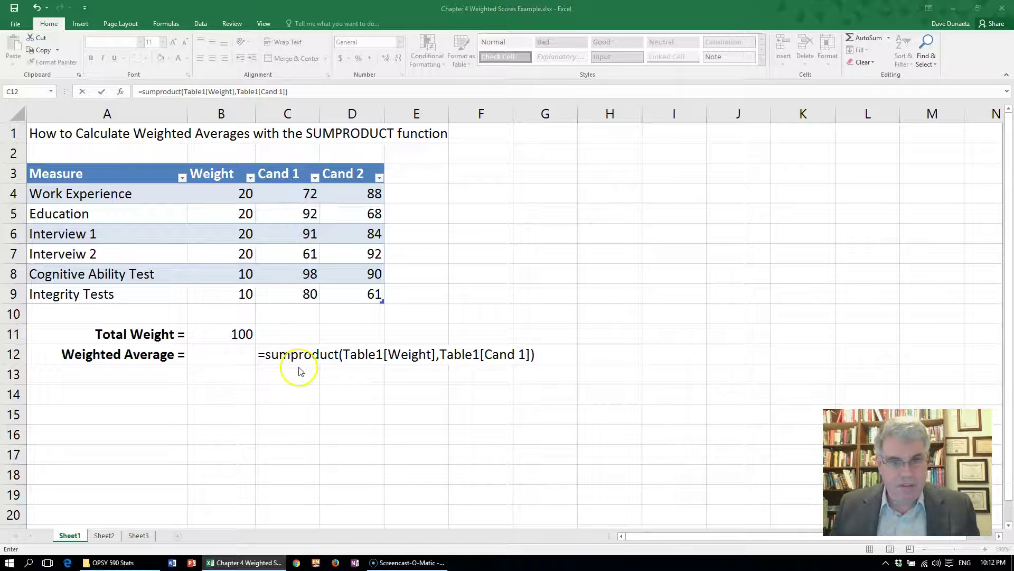
Step: Append /$B$11 to C12's SUMPRODUCT formula so Candidate 1's average shows 81
{"action": "left_click", "coordinate": [287, 357]}
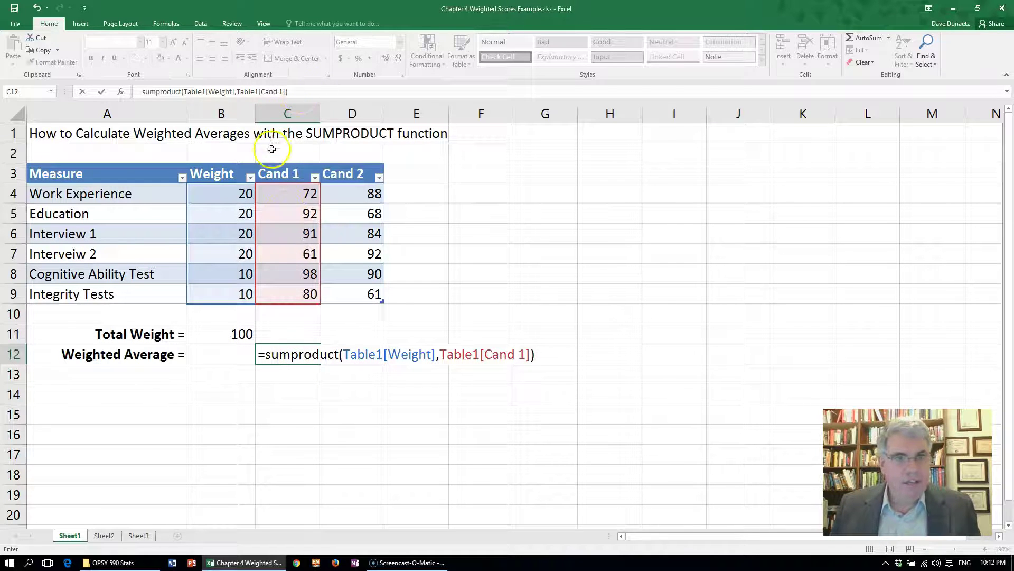
{"action": "left_click", "coordinate": [299, 93]}
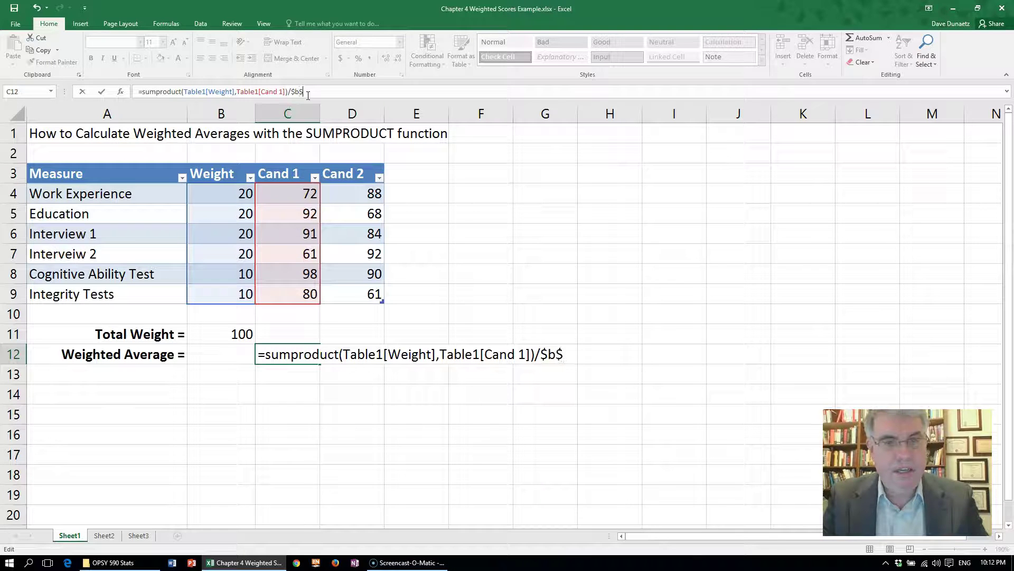
{"action": "type", "text": "11"}
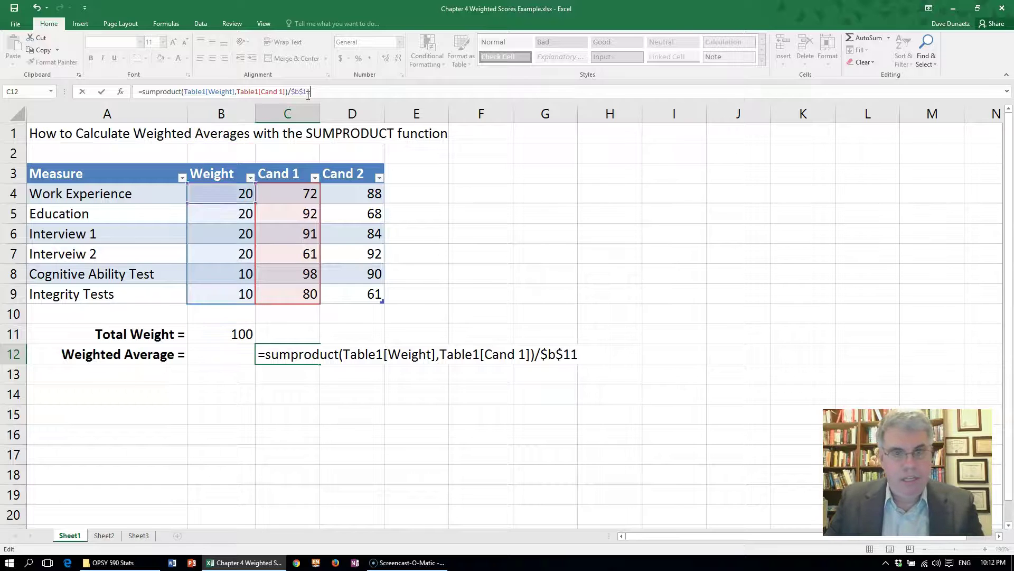
{"action": "left_click", "coordinate": [424, 135]}
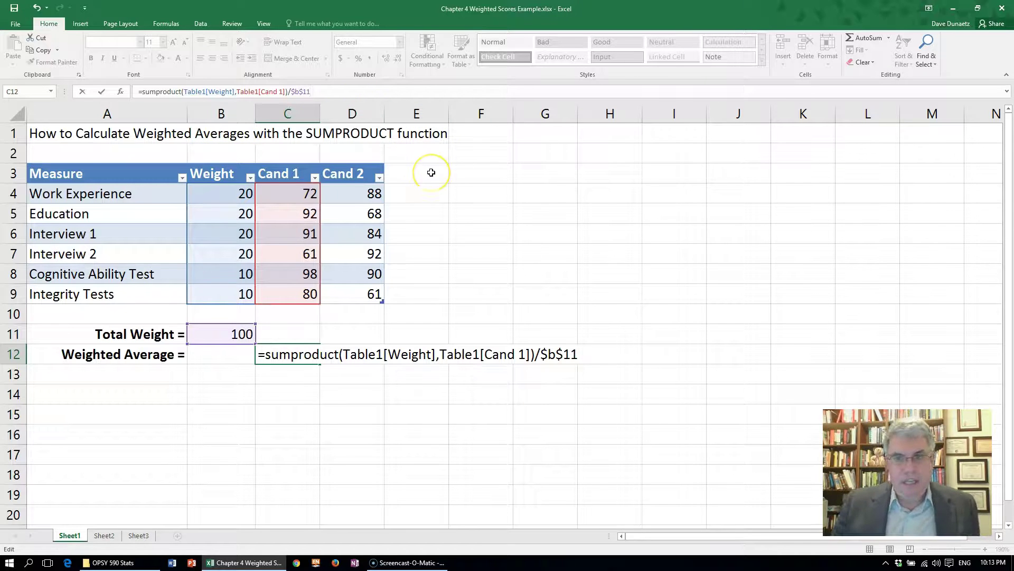
{"action": "key", "text": "Return"}
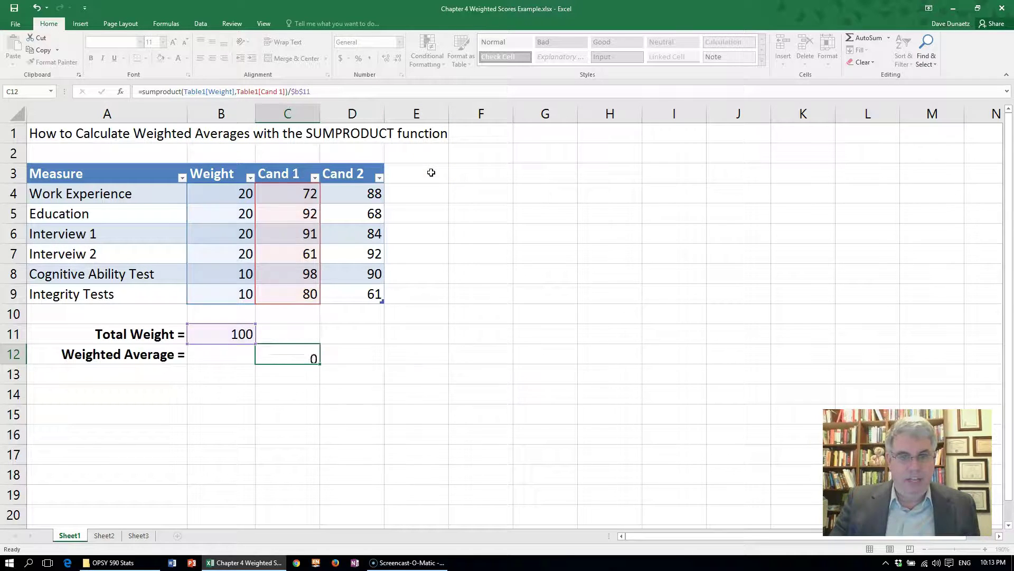
Step: Fill C12's formula right into D12 and check its shifted result of 395.48
{"action": "left_click", "coordinate": [283, 353]}
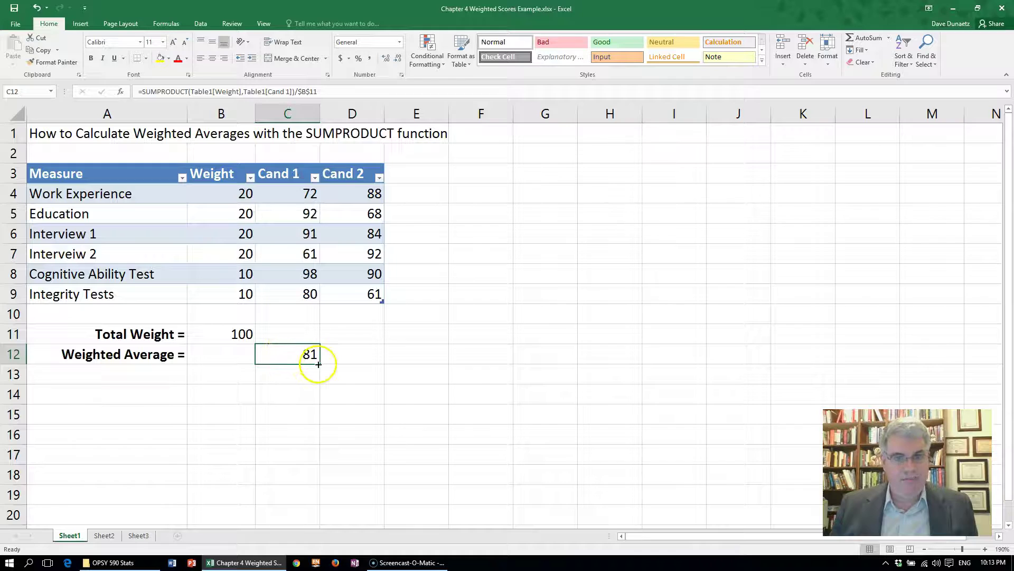
{"action": "left_click_drag", "start_coordinate": [319, 365], "coordinate": [364, 358]}
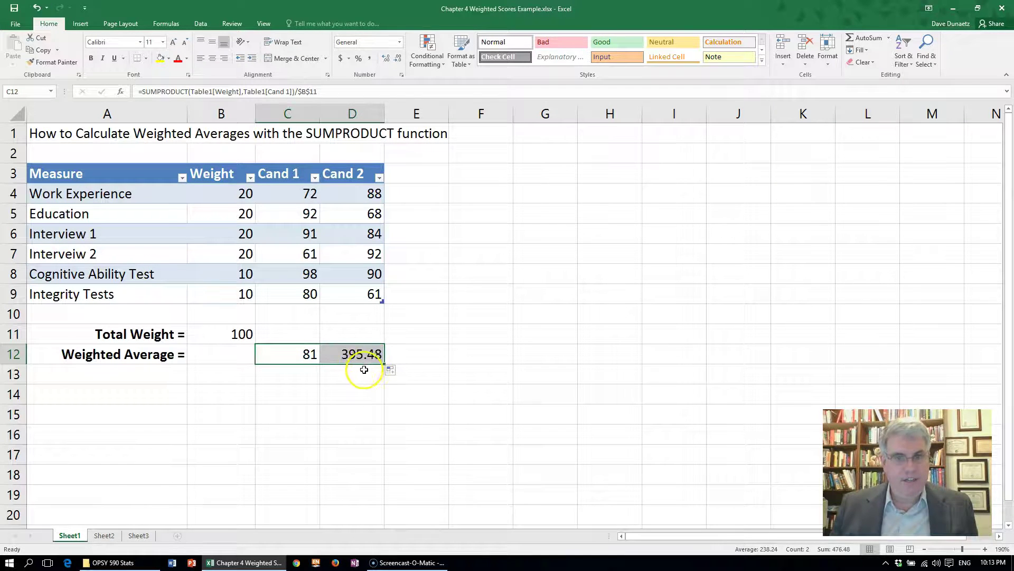
{"action": "left_click", "coordinate": [359, 356]}
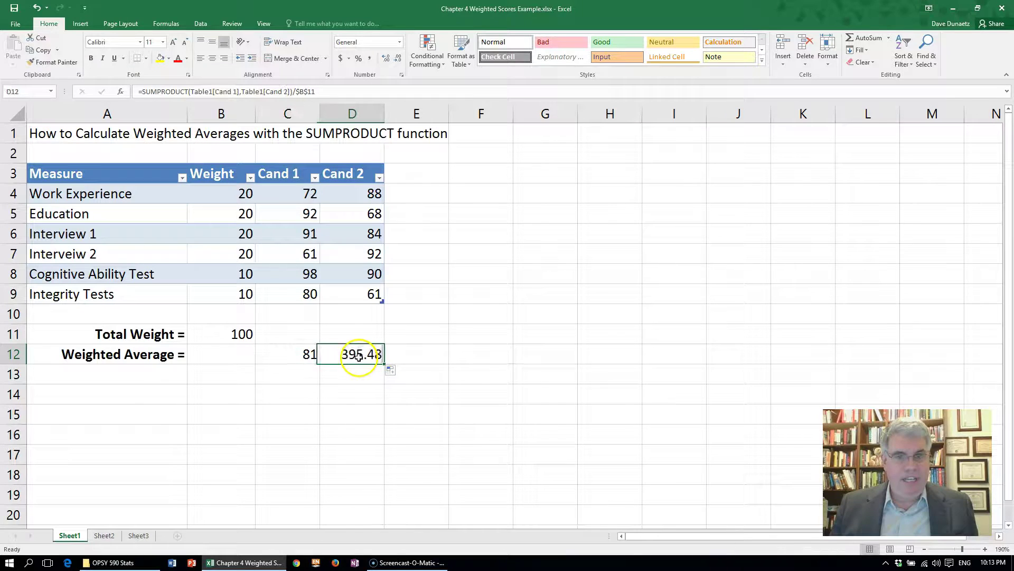
Step: Replace D12's first SUMPRODUCT range with Weight B4:B9, giving Candidate 2 an average of 81.5
{"action": "left_click", "coordinate": [239, 92]}
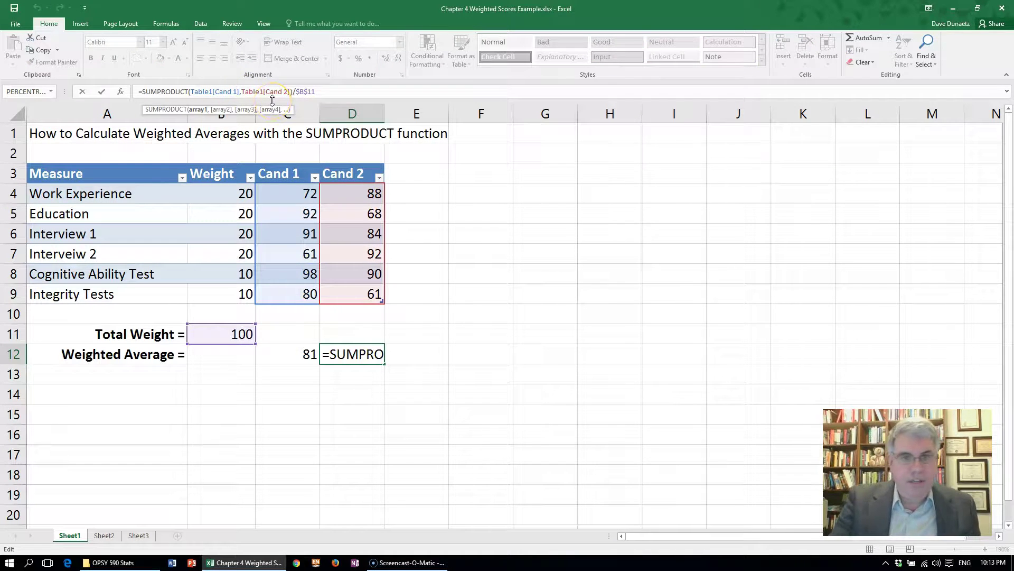
{"action": "key", "text": "BackSpace"}
{"action": "key", "text": "BackSpace"}
{"action": "key", "text": "BackSpace"}
{"action": "key", "text": "BackSpace"}
{"action": "key", "text": "BackSpace"}
{"action": "key", "text": "BackSpace"}
{"action": "key", "text": "BackSpace"}
{"action": "key", "text": "BackSpace"}
{"action": "key", "text": "BackSpace"}
{"action": "key", "text": "BackSpace"}
{"action": "key", "text": "BackSpace"}
{"action": "key", "text": "BackSpace"}
{"action": "key", "text": "BackSpace"}
{"action": "key", "text": "BackSpace"}
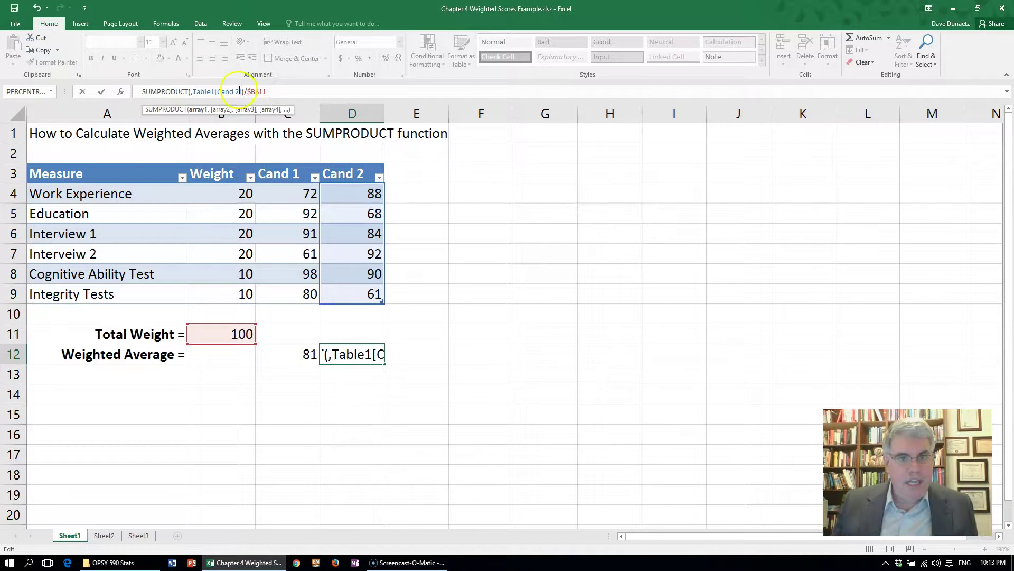
{"action": "left_click", "coordinate": [228, 192]}
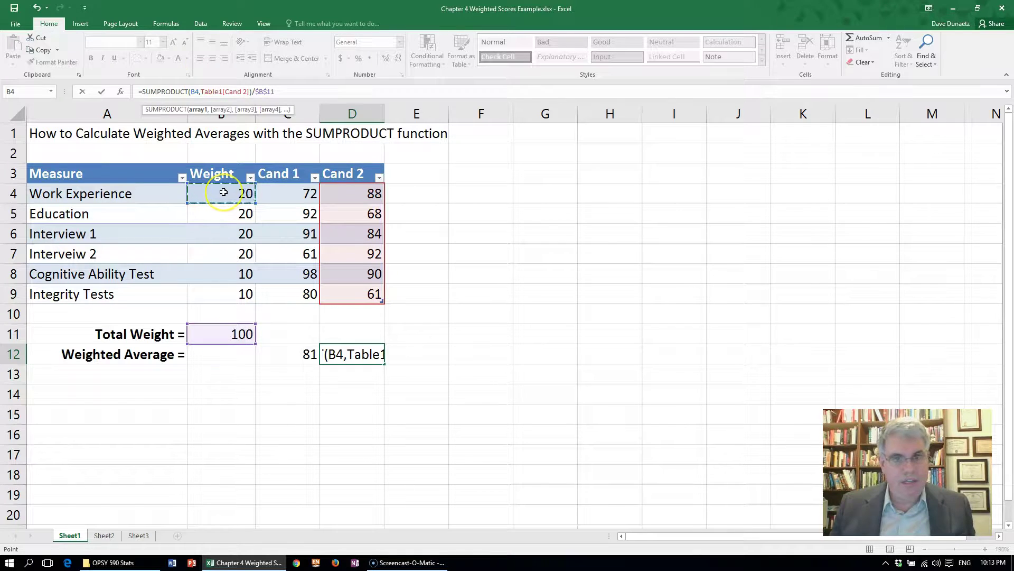
{"action": "key", "text": "shift+Down"}
{"action": "key", "text": "shift+Down"}
{"action": "key", "text": "shift+Down"}
{"action": "key", "text": "shift+Down"}
{"action": "key", "text": "shift+Down"}
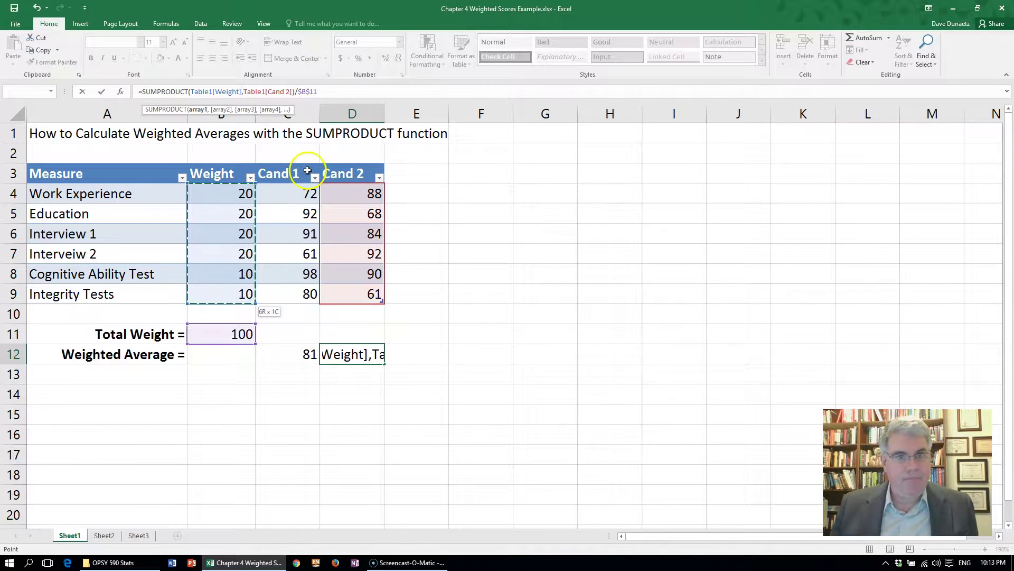
{"action": "left_click", "coordinate": [331, 94]}
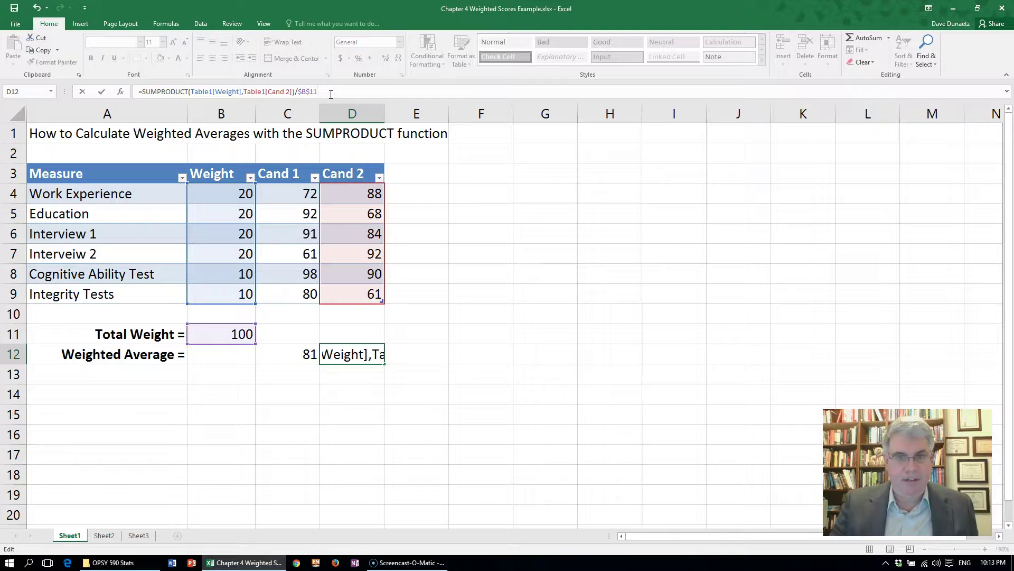
{"action": "key", "text": "Return"}
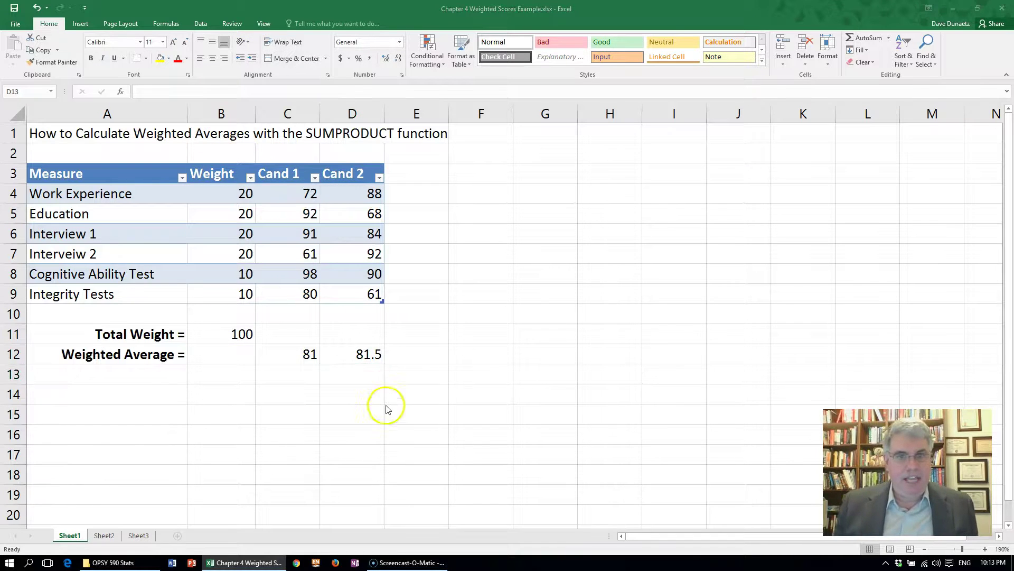